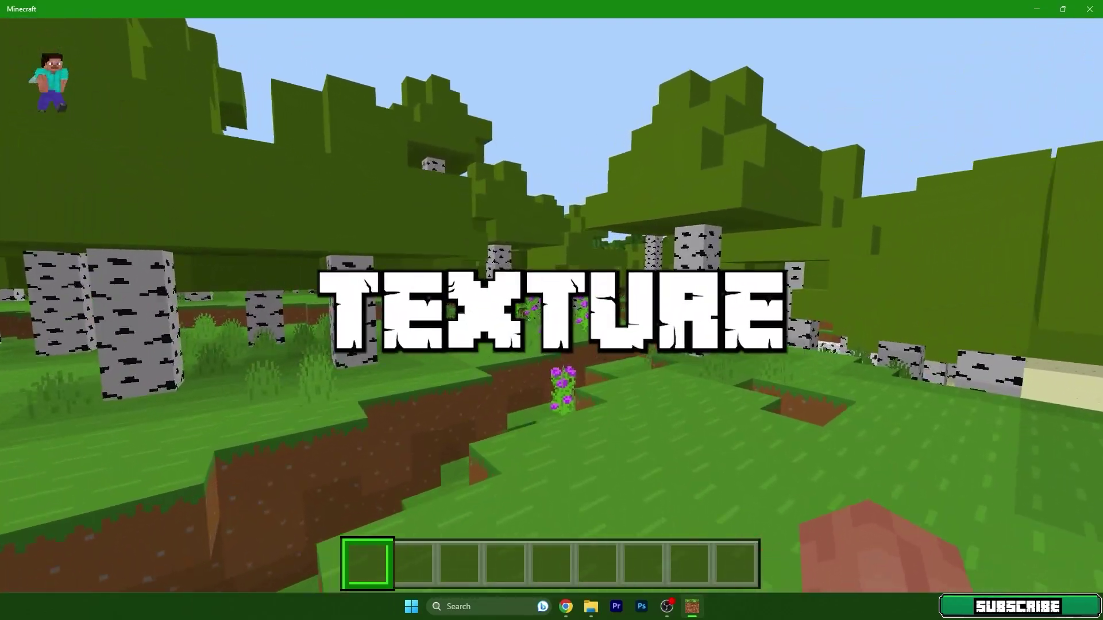
pyautogui.press('w')
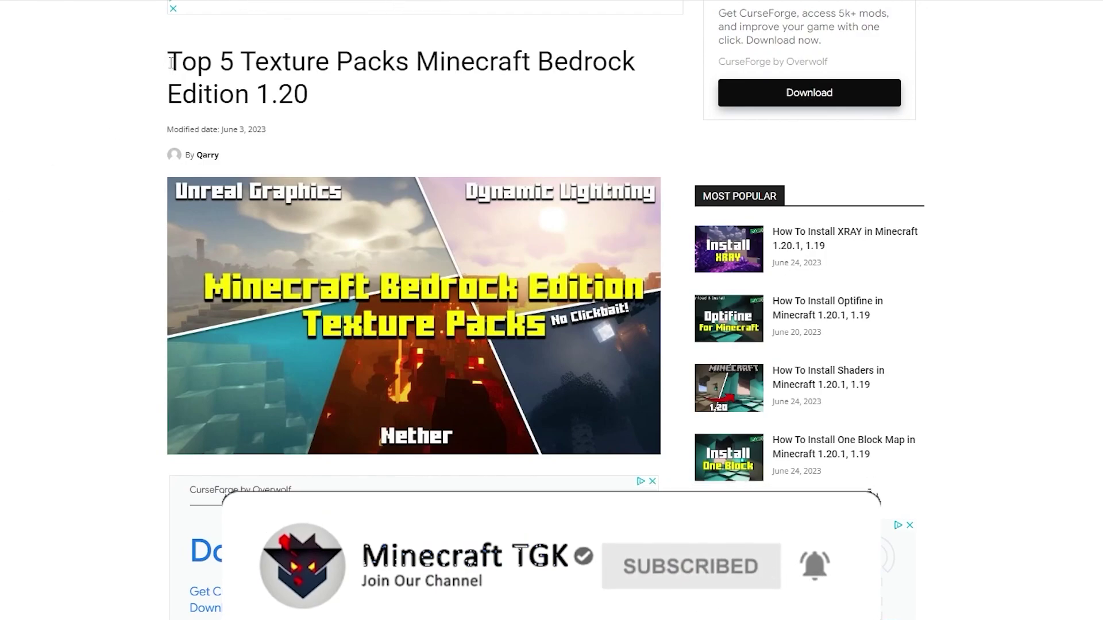
# Read through the Top 5 Texture Packs Minecraft Bedrock Edition 1.20 article and review its Dandelion, John Smith and Canvas download links
pyautogui.moveTo(245, 61); pyautogui.dragTo(534, 91)
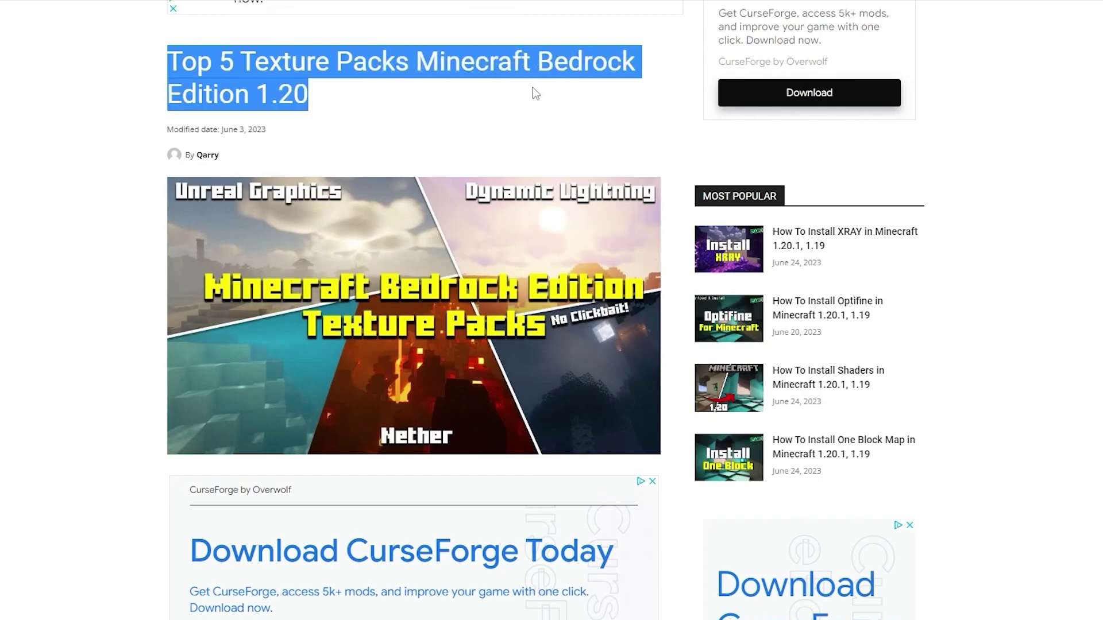
pyautogui.click(82, 206)
pyautogui.scroll(-15, 26, 246)
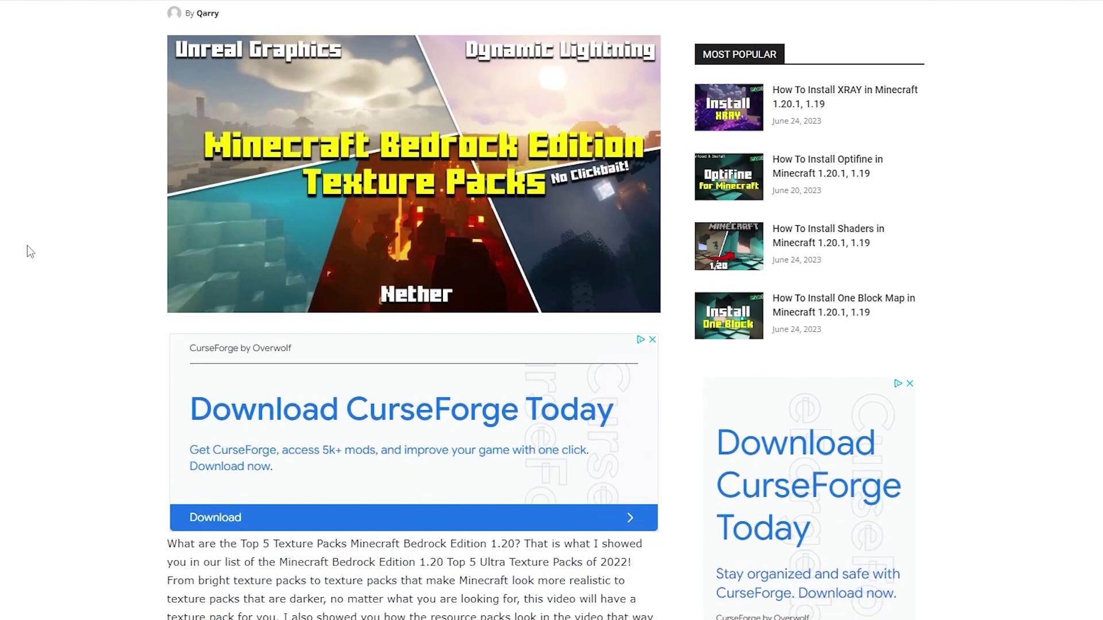
pyautogui.scroll(-20, 42, 241)
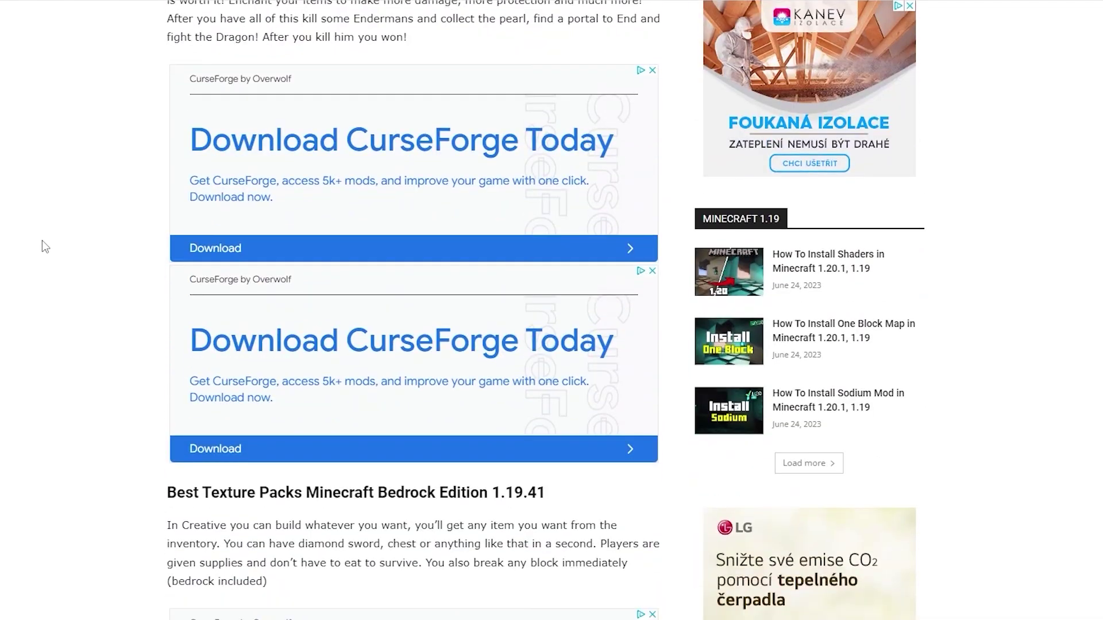
pyautogui.scroll(-3, 161, 203)
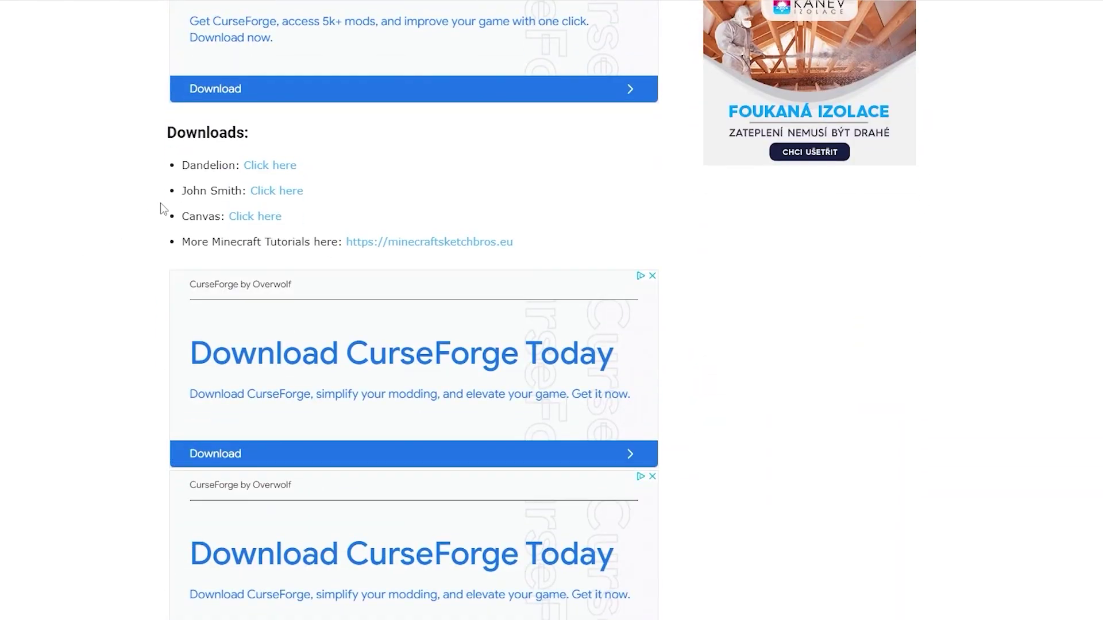
pyautogui.moveTo(250, 167); pyautogui.dragTo(345, 204)
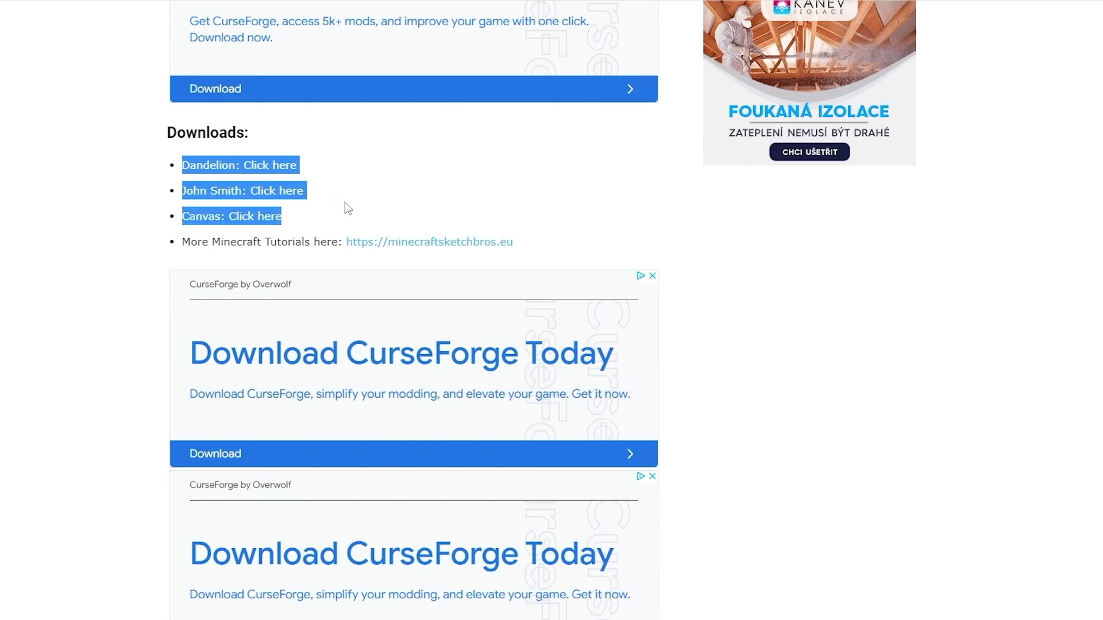
pyautogui.click(24, 204)
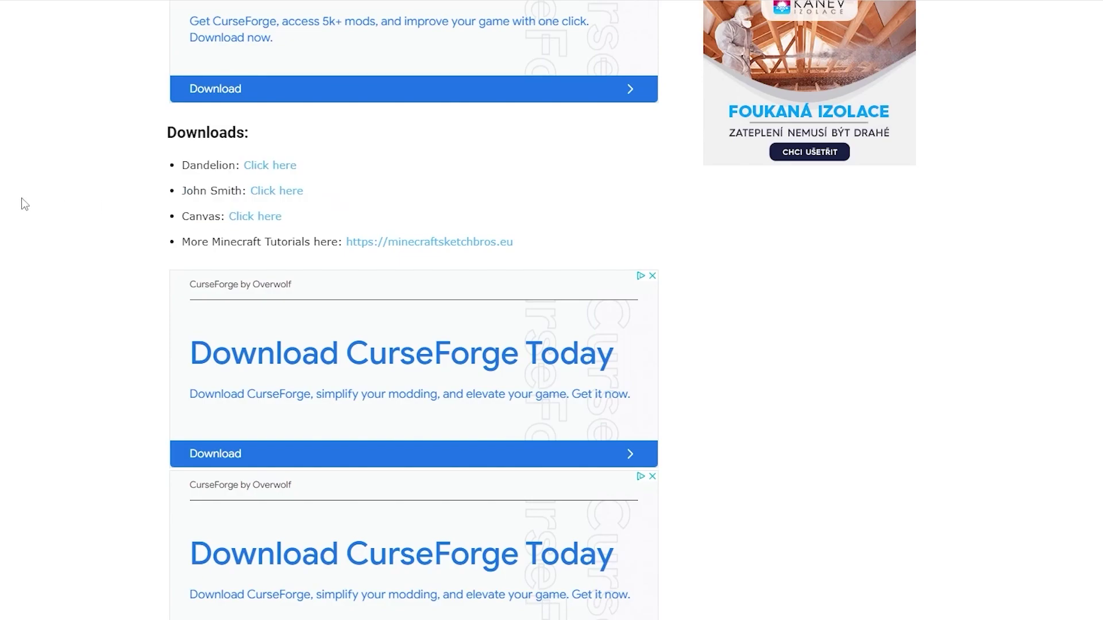
pyautogui.scroll(1, 27, 213)
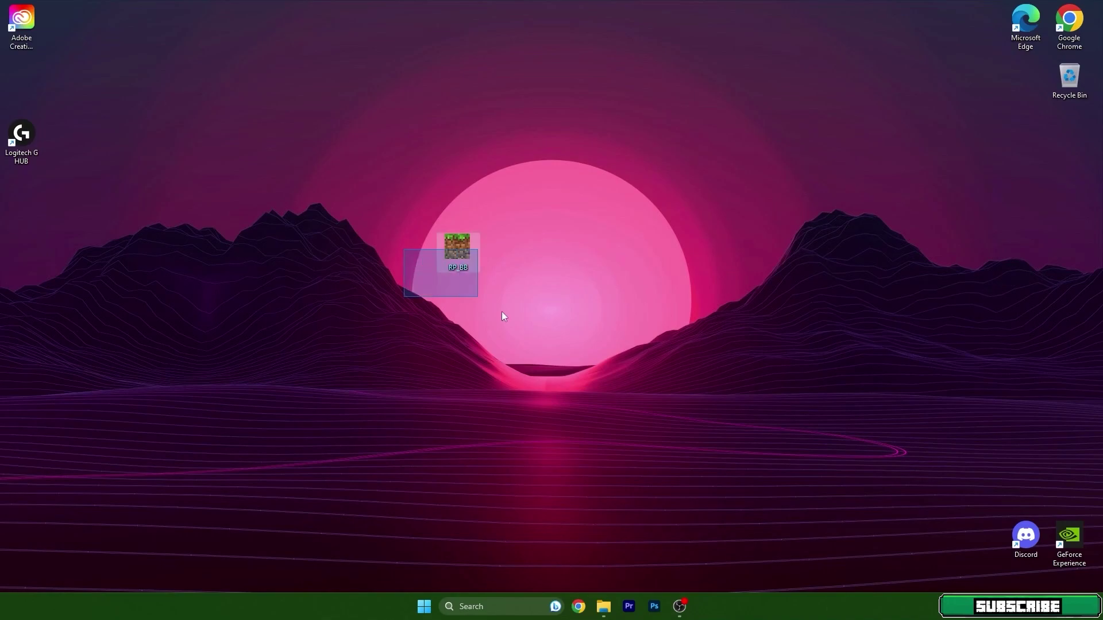
# Search the computer for Minecraft and start the game
pyautogui.click(568, 316)
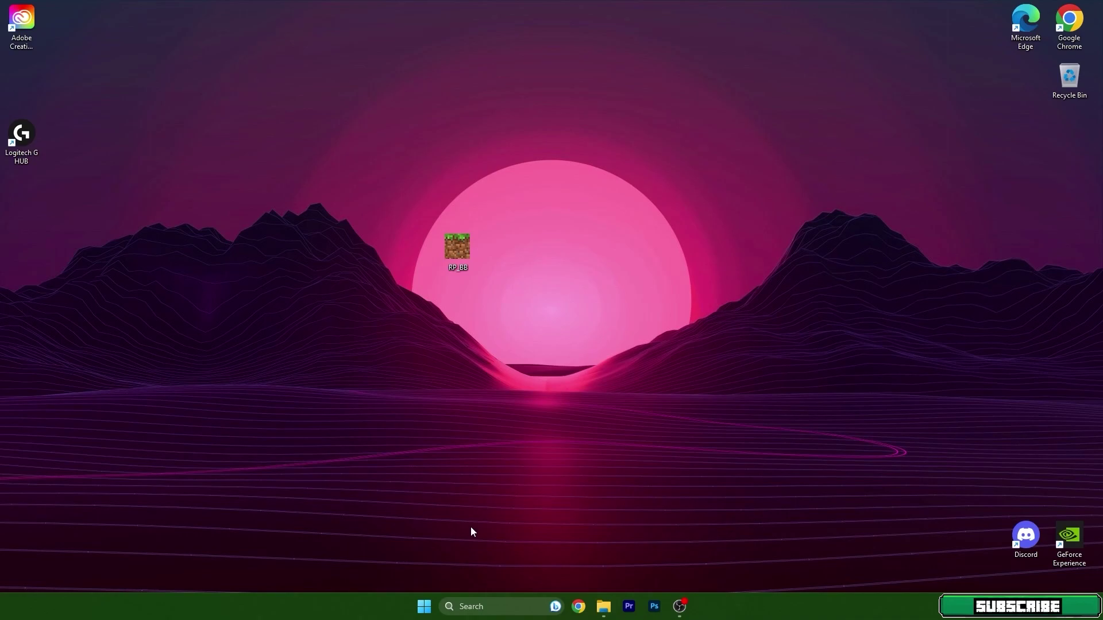
pyautogui.click(491, 606)
pyautogui.write('M')
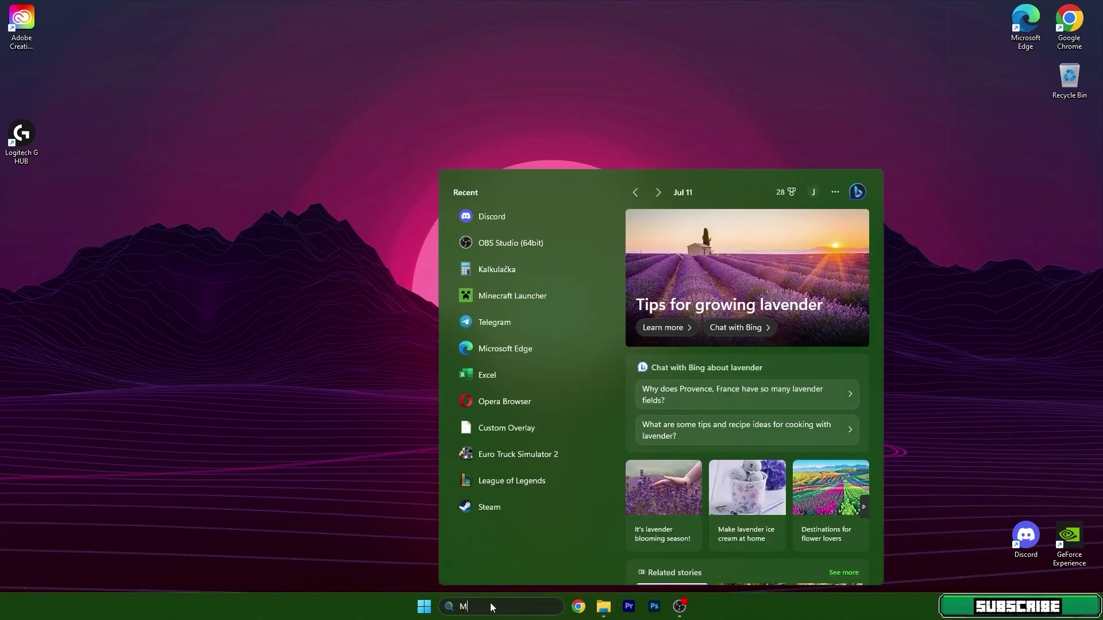
pyautogui.write('inecraft Launcher')
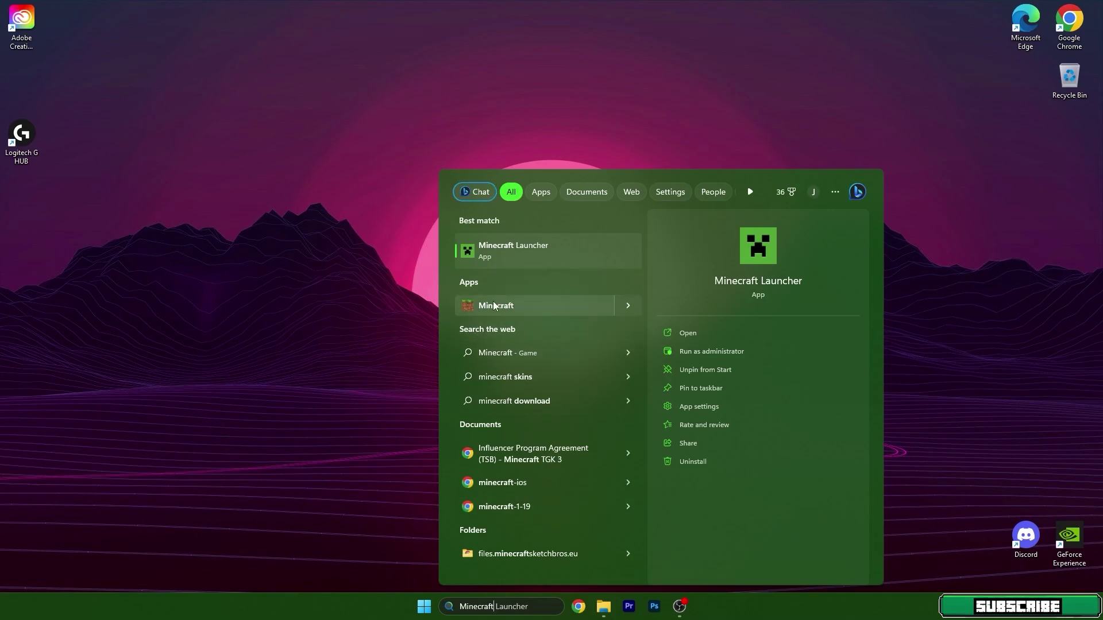
pyautogui.click(487, 254)
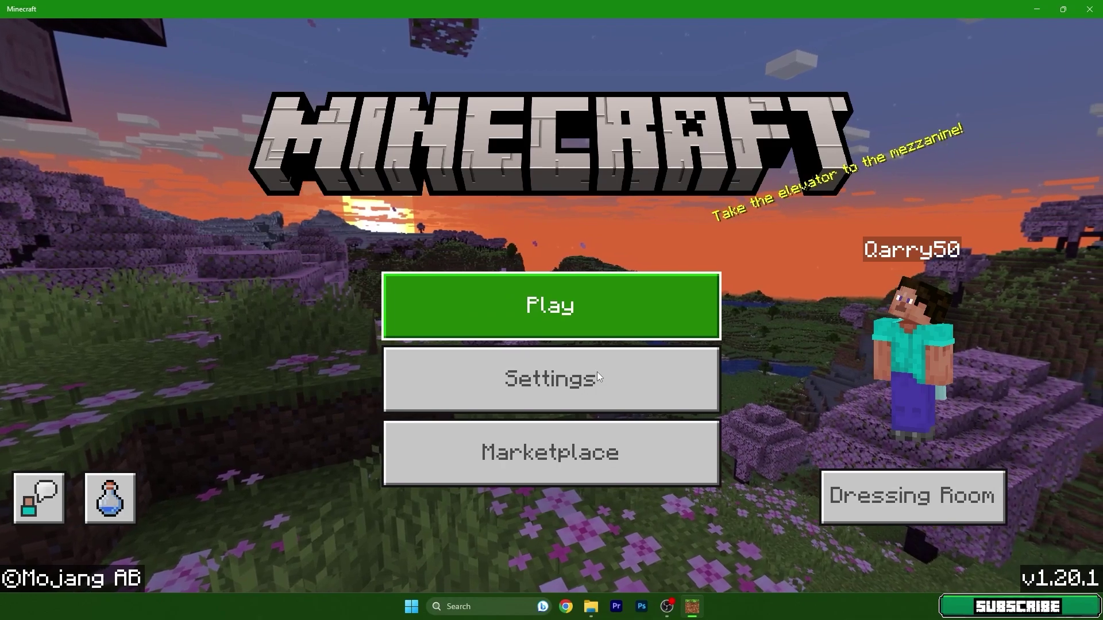
# Restore the Minecraft window to a smaller size and place it beside the RP_BB file on the desktop
pyautogui.moveTo(383, 5); pyautogui.dragTo(721, 349)
pyautogui.moveTo(457, 247); pyautogui.dragTo(218, 282)
pyautogui.moveTo(428, 348); pyautogui.dragTo(348, 69)
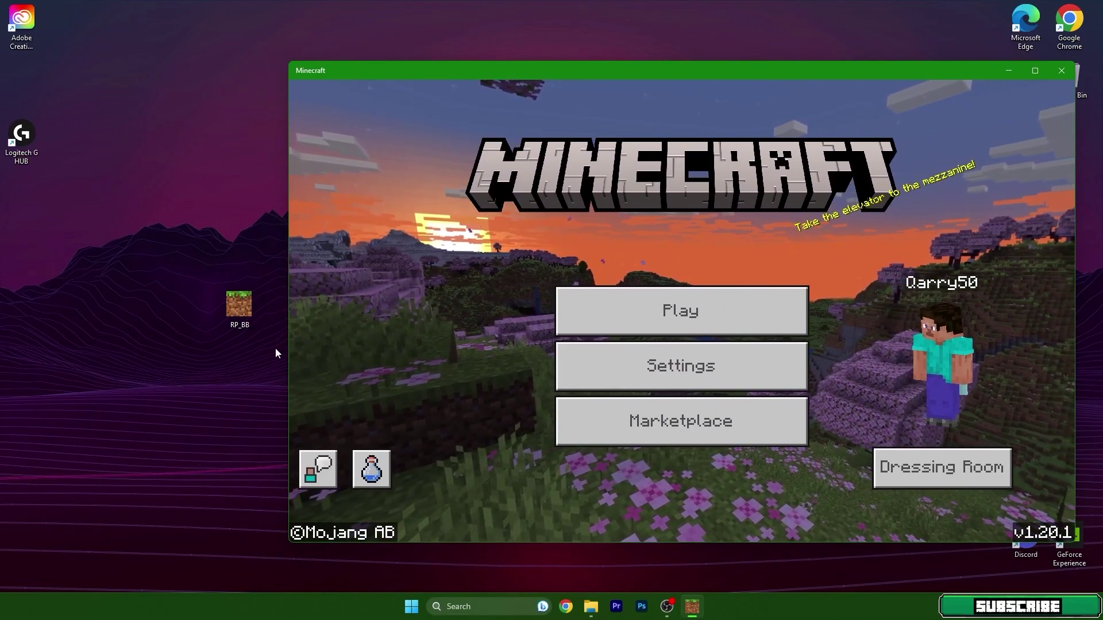
# Import the RP_BB texture pack from the desktop into Minecraft and maximize the game window
pyautogui.doubleClick(237, 314)
pyautogui.doubleClick(238, 316)
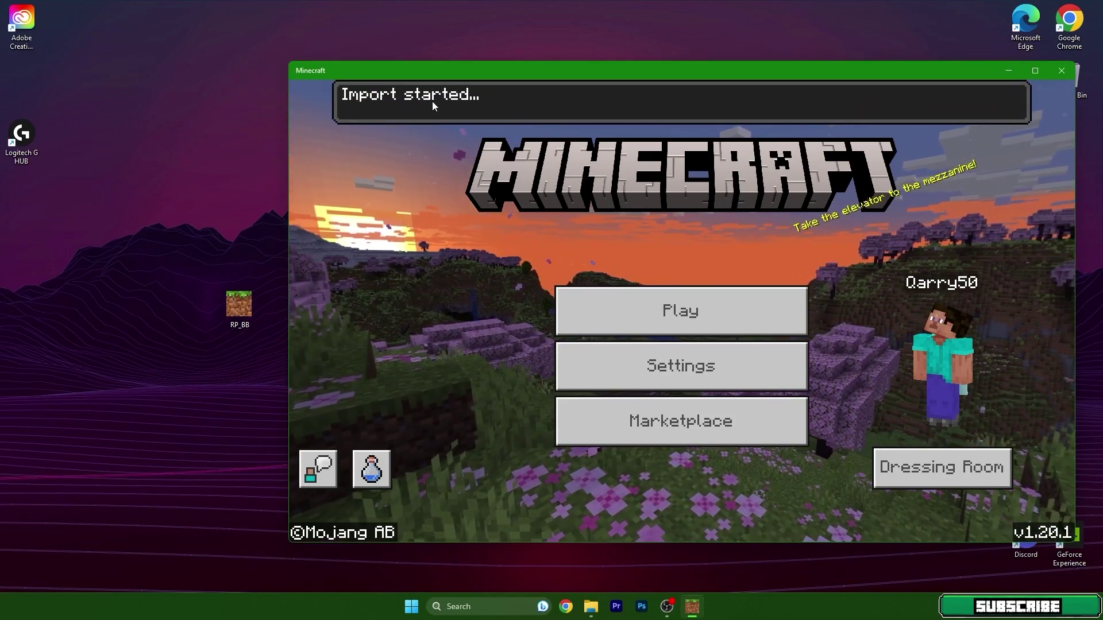
pyautogui.doubleClick(446, 65)
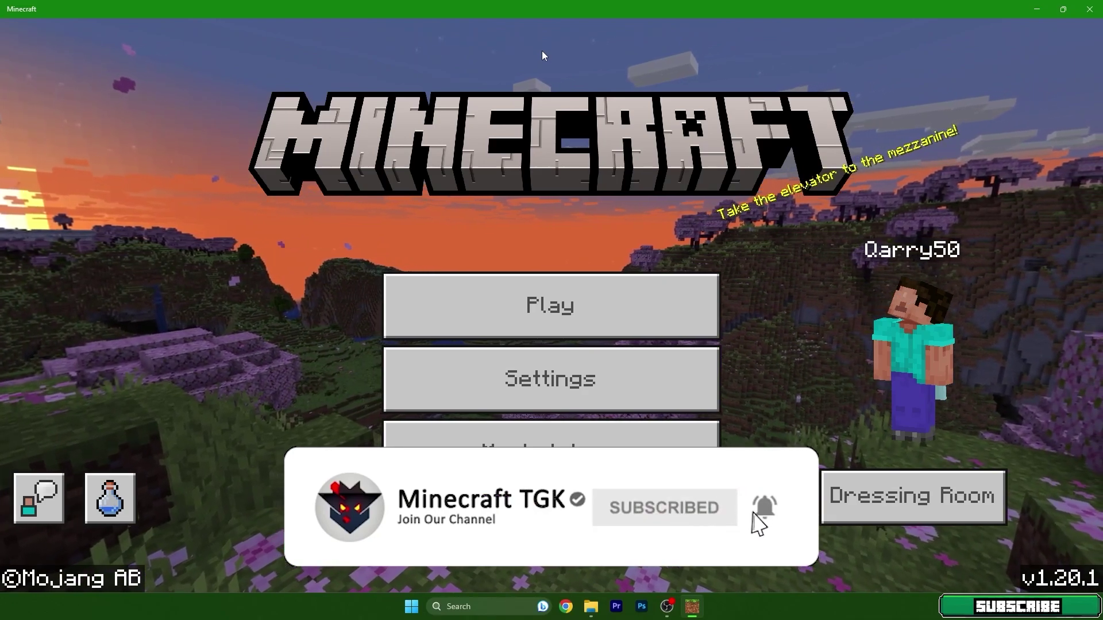
# Activate the Bare Bones Texture Pack in the game's global resources, check it among the active packs and leave the settings
pyautogui.click(516, 393)
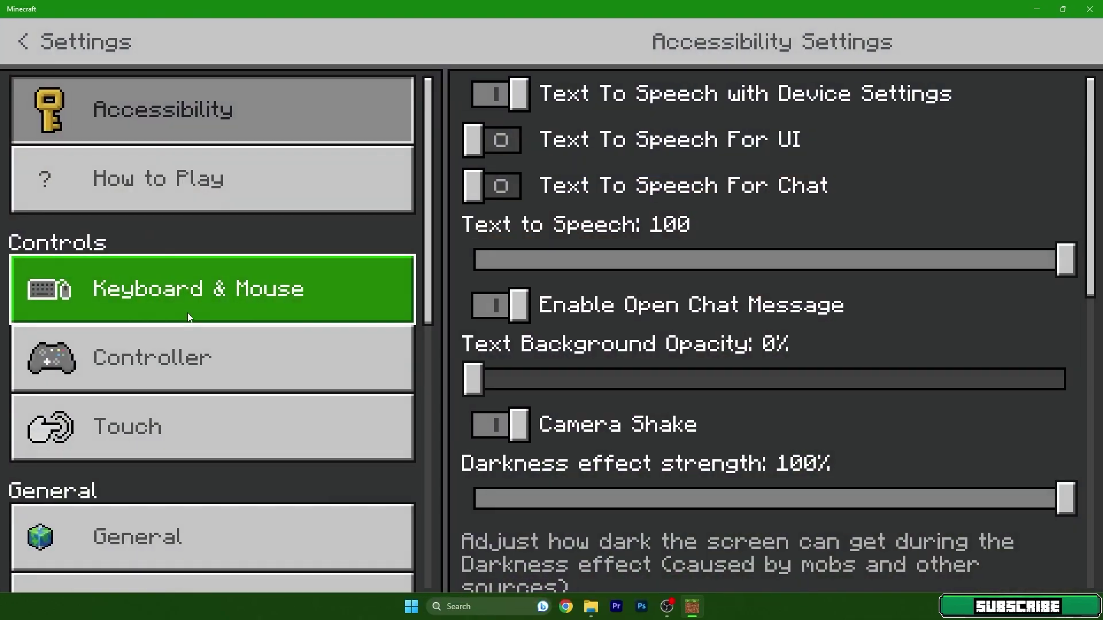
pyautogui.scroll(-4, 177, 304)
pyautogui.scroll(-4, 177, 304)
pyautogui.click(161, 480)
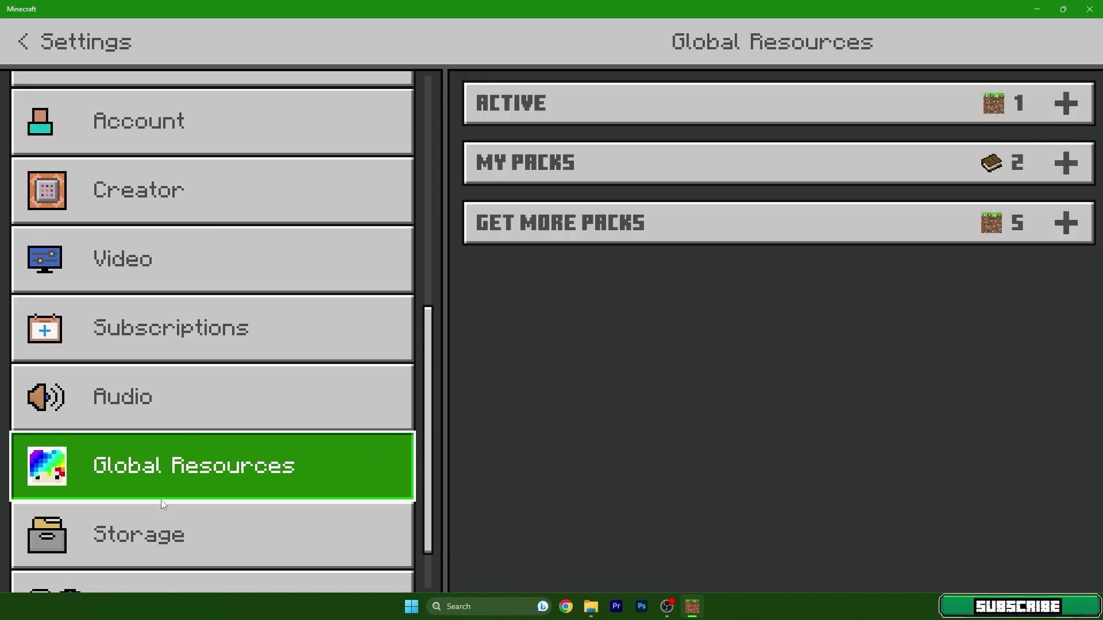
pyautogui.click(502, 167)
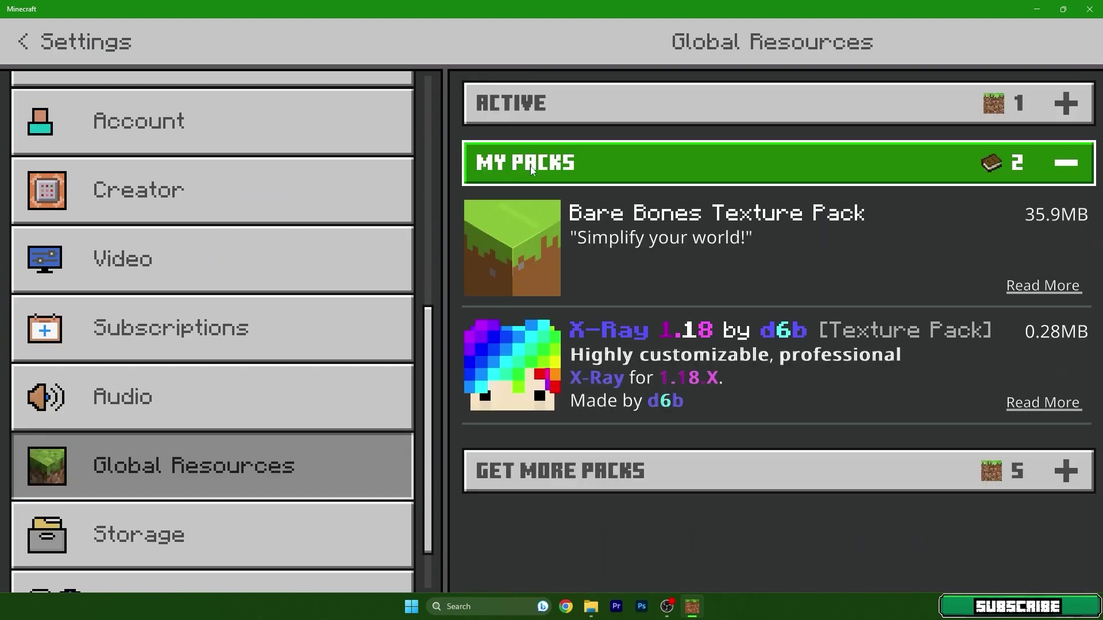
pyautogui.click(687, 210)
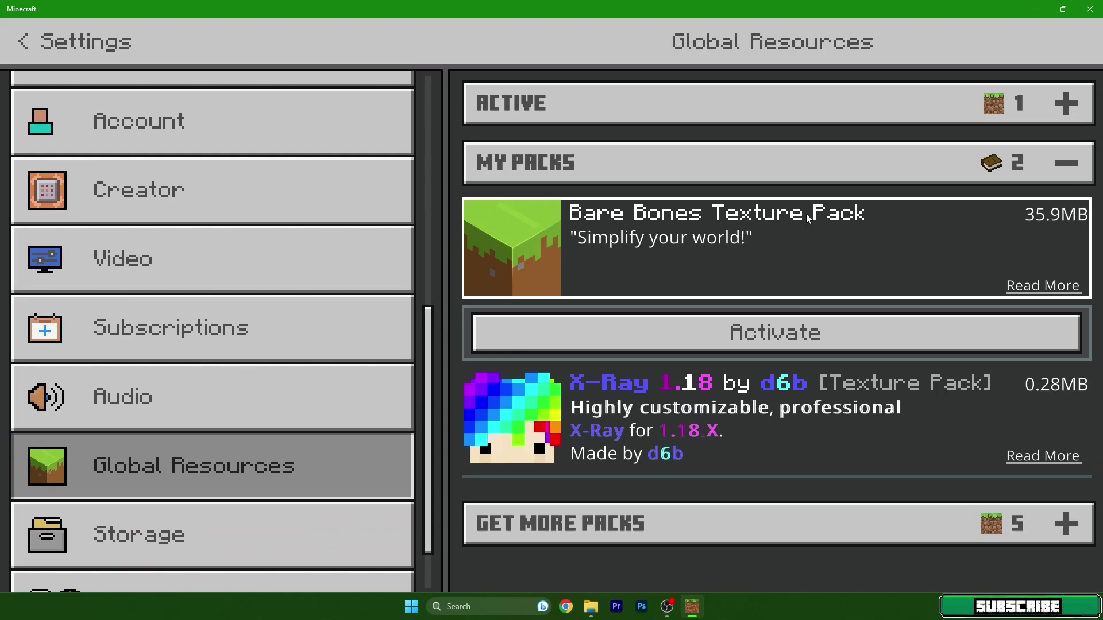
pyautogui.click(747, 333)
pyautogui.click(668, 109)
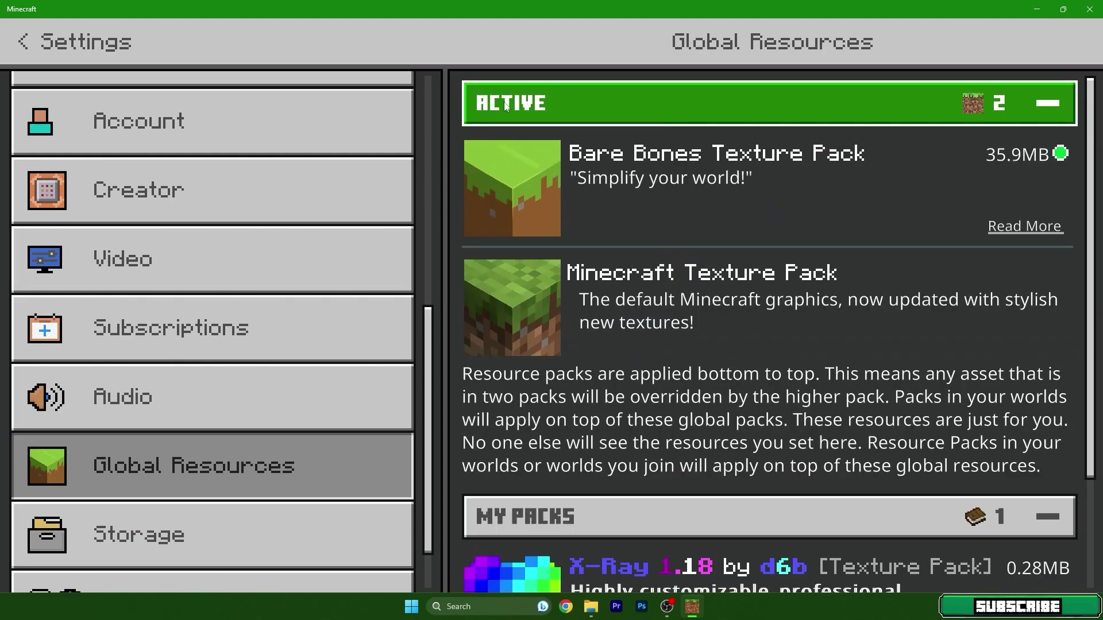
pyautogui.click(686, 193)
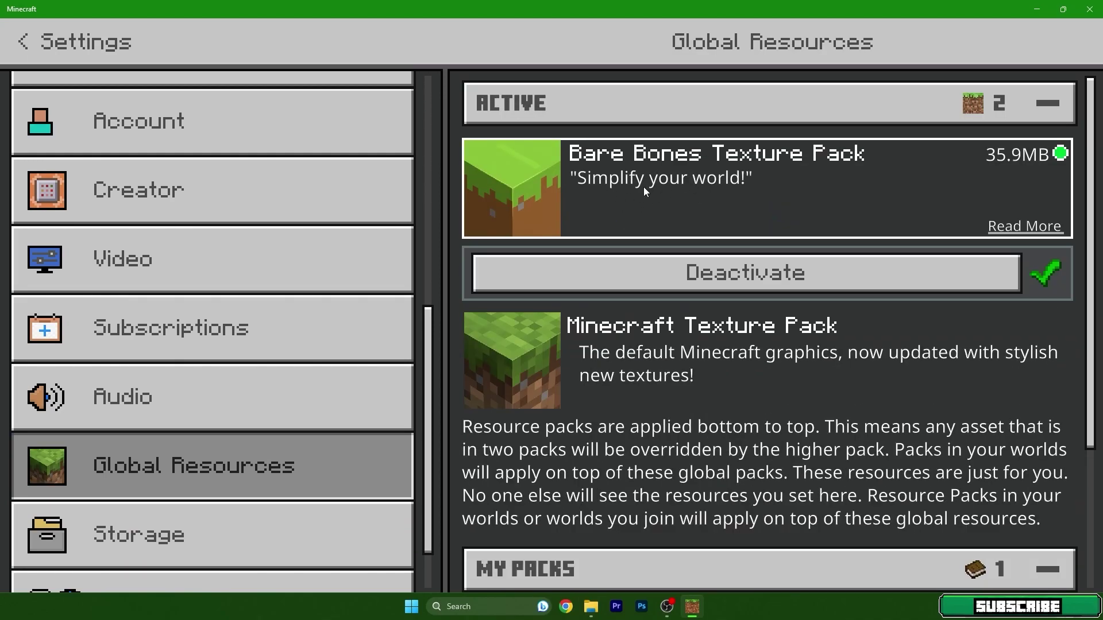
pyautogui.click(23, 42)
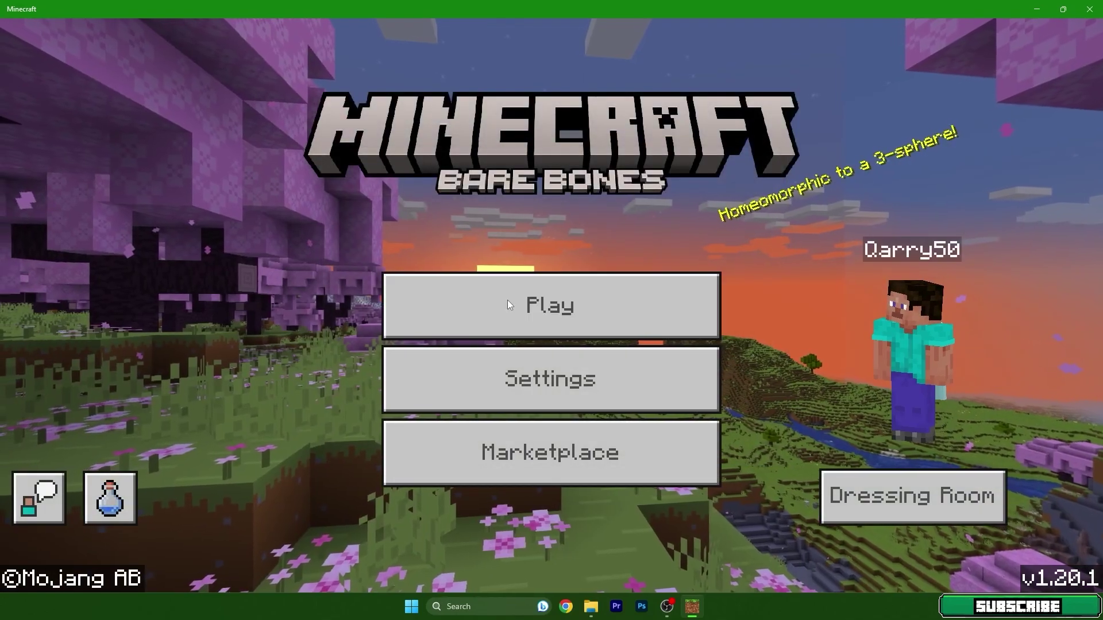
# Open the resource pack settings of the existing Creative world 846845456
pyautogui.click(533, 295)
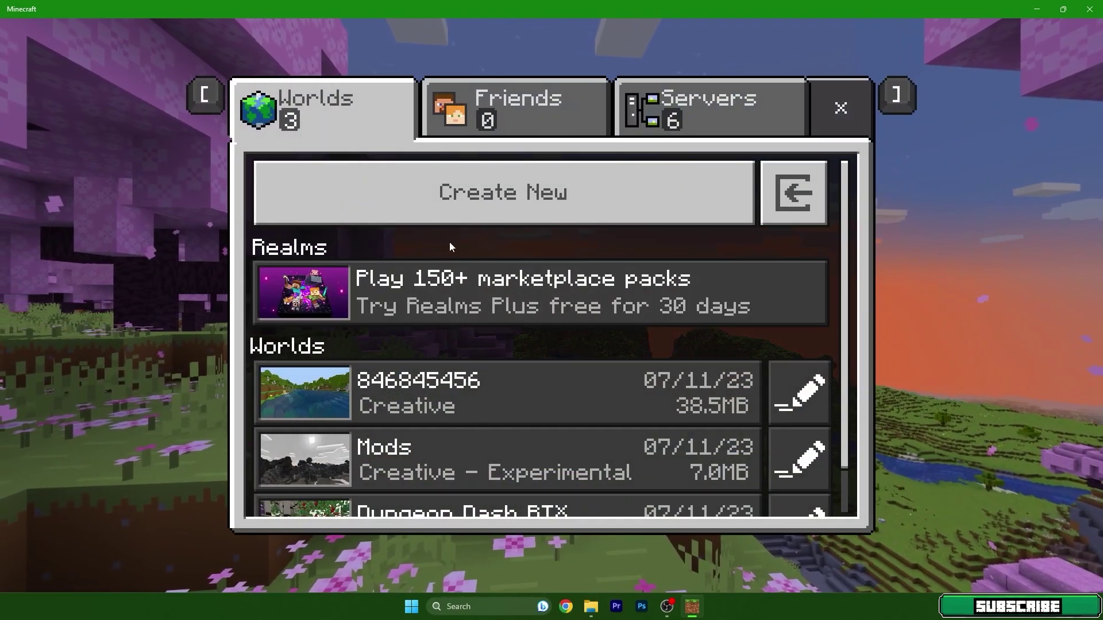
pyautogui.scroll(-2, 444, 231)
pyautogui.scroll(2, 462, 270)
pyautogui.scroll(-2, 322, 363)
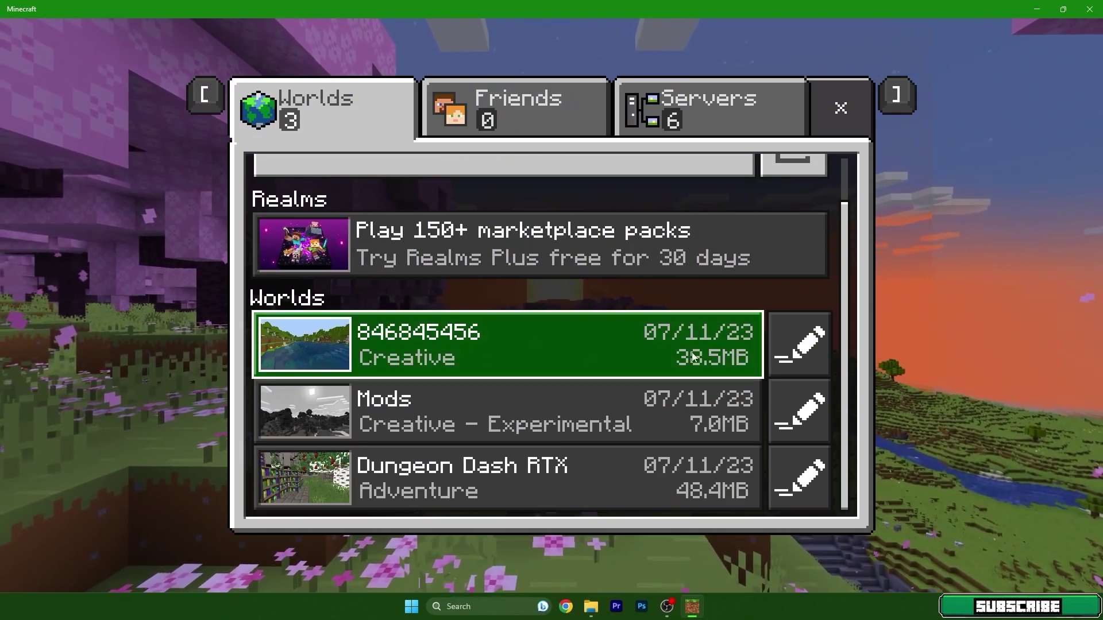
pyautogui.click(800, 345)
pyautogui.scroll(-2, 240, 312)
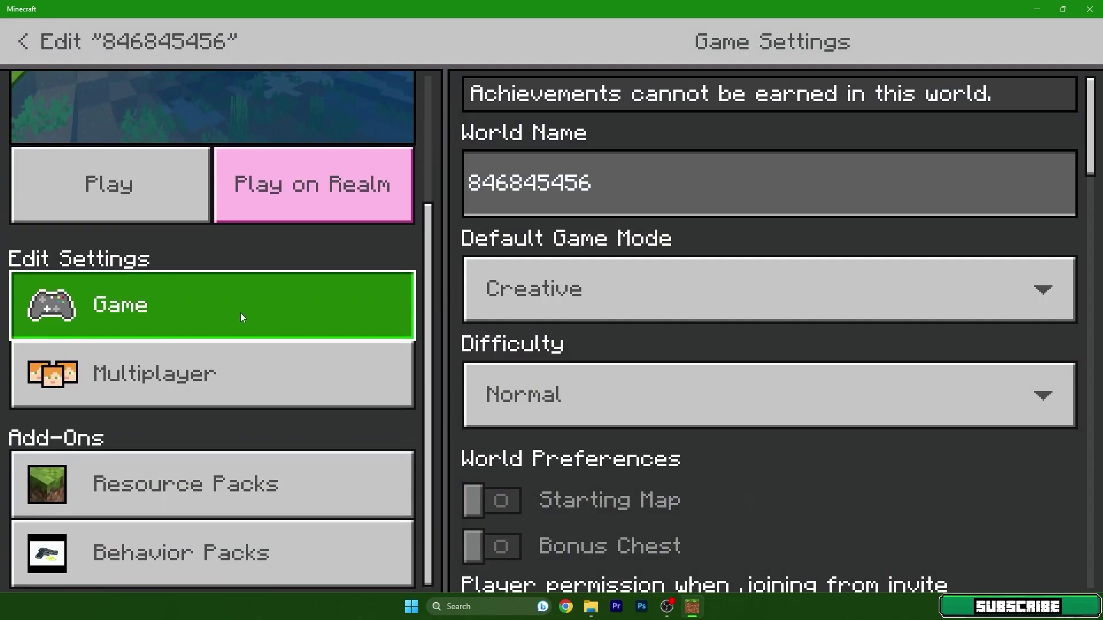
pyautogui.click(154, 498)
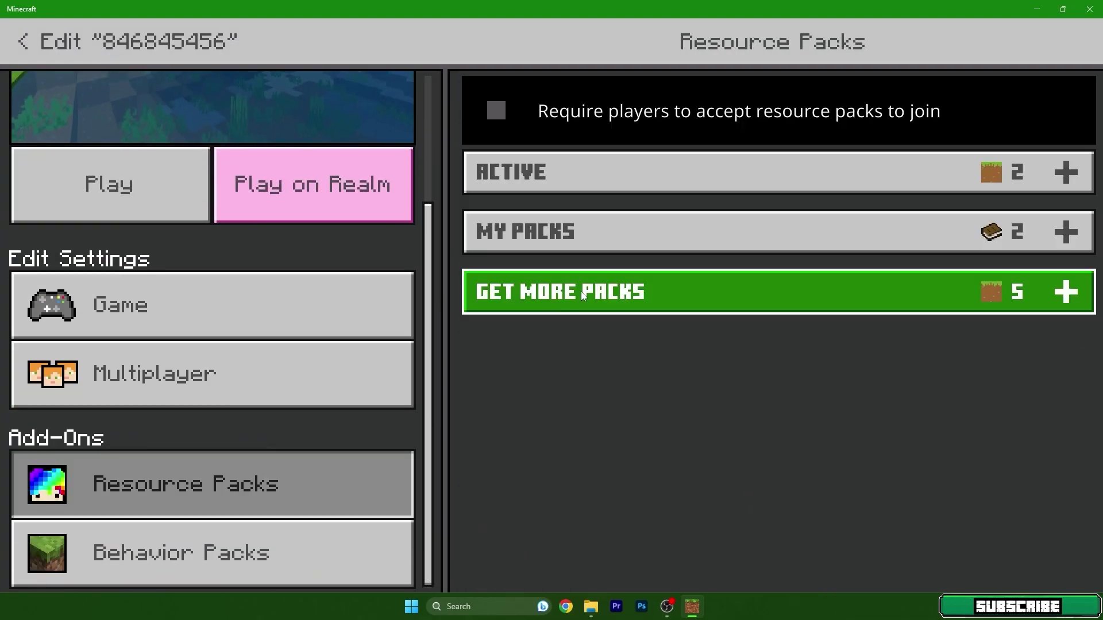
# Deactivate the resource pack that is already active on this world
pyautogui.click(632, 172)
pyautogui.click(598, 254)
pyautogui.click(598, 339)
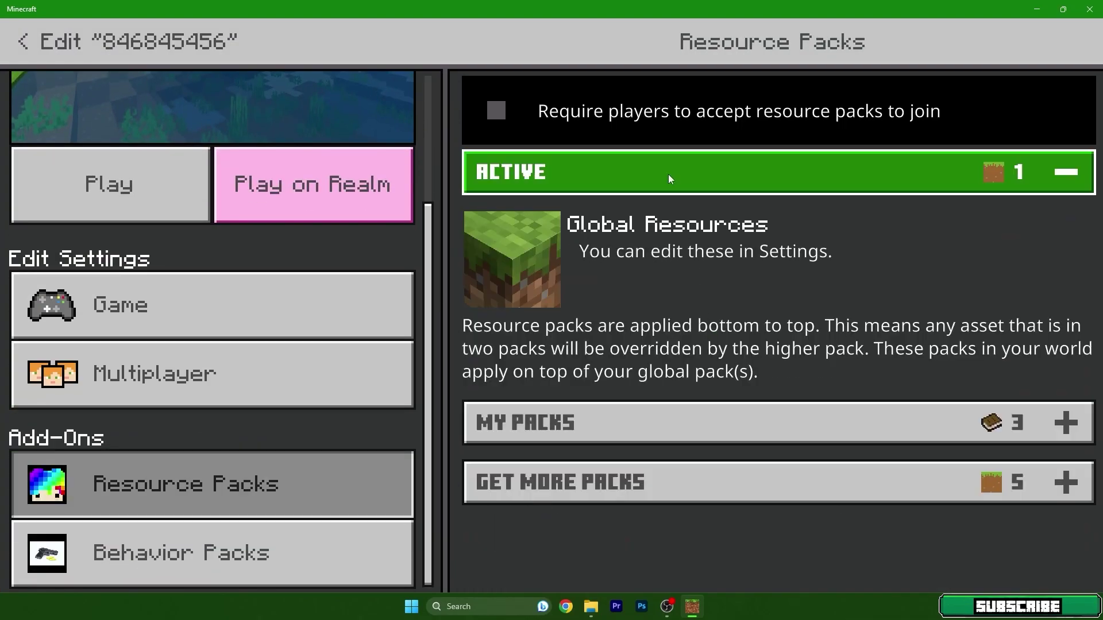
# Activate the Bare Bones Texture Pack for this world and display its list of active packs
pyautogui.click(669, 175)
pyautogui.click(531, 242)
pyautogui.click(739, 325)
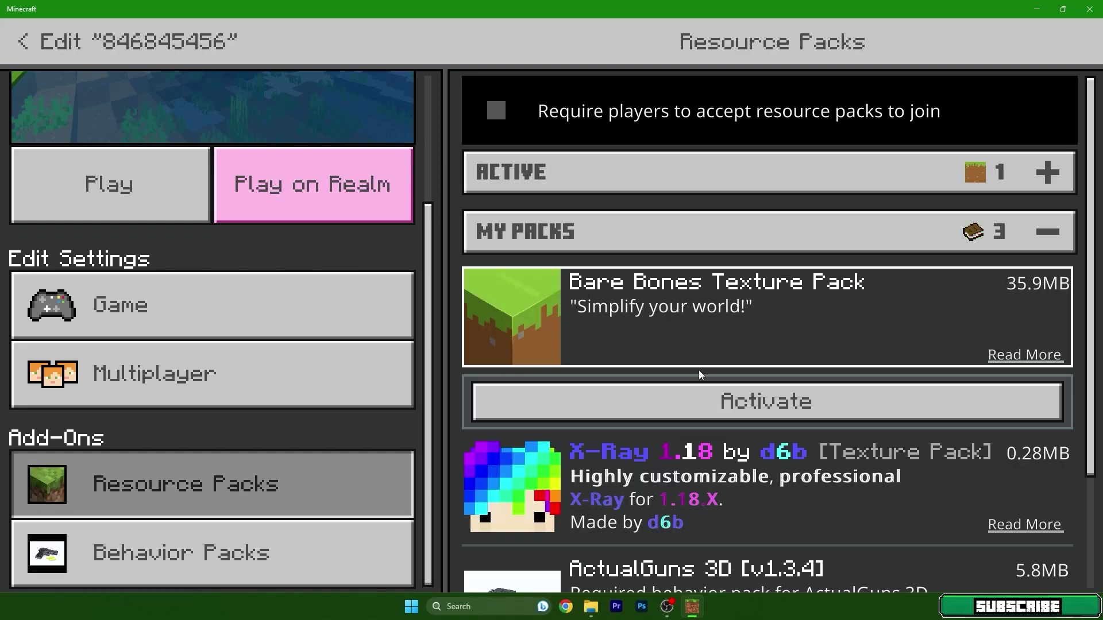
pyautogui.click(661, 402)
pyautogui.click(597, 172)
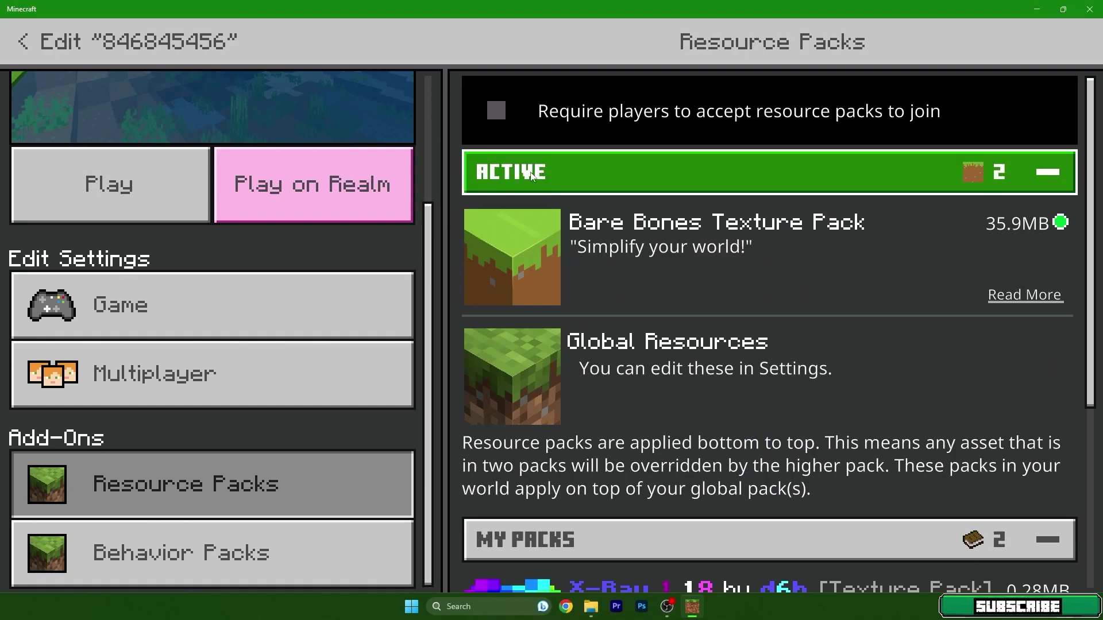
# Play the world and fly along the river to the village, landing beside the farm to examine the textures
pyautogui.click(209, 212)
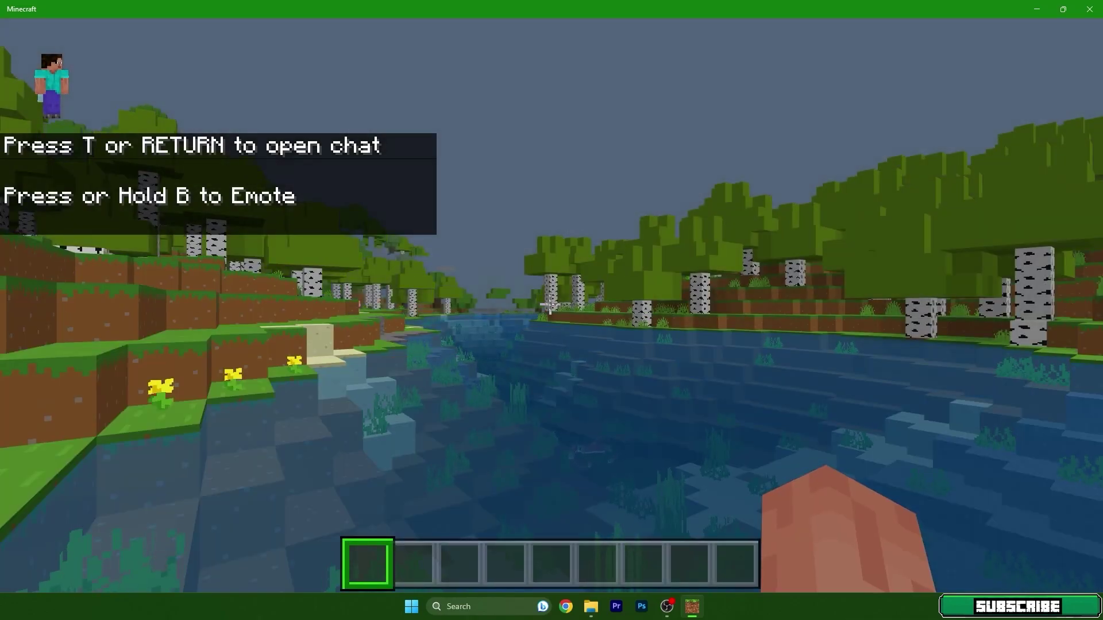
pyautogui.moveTo(550, 305)
pyautogui.press('space')
pyautogui.press('space')
pyautogui.press('w')
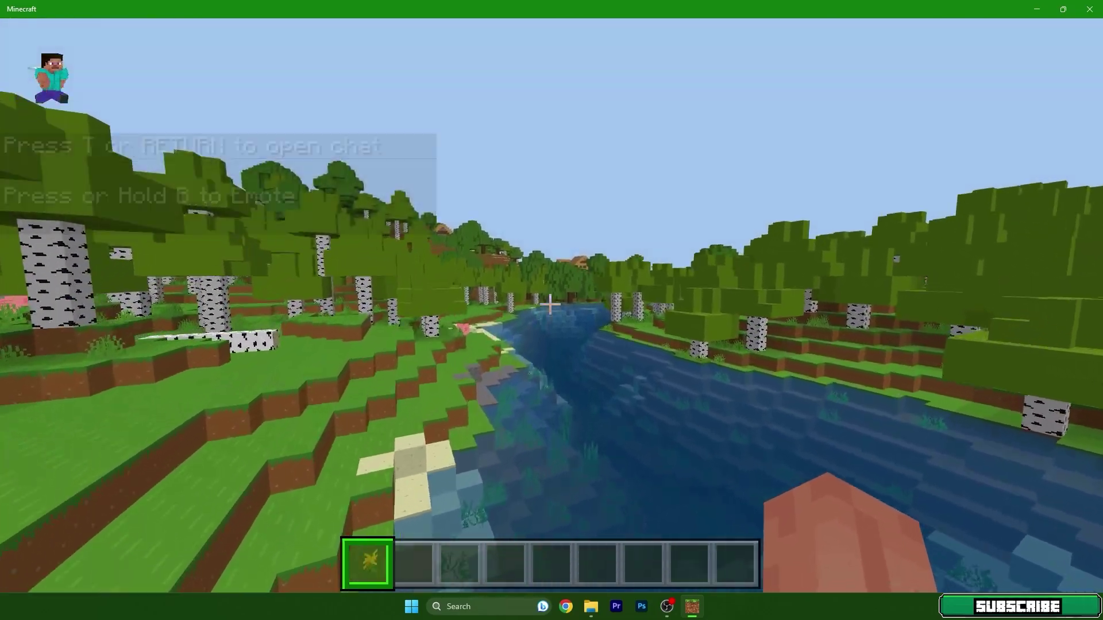
pyautogui.press('w')
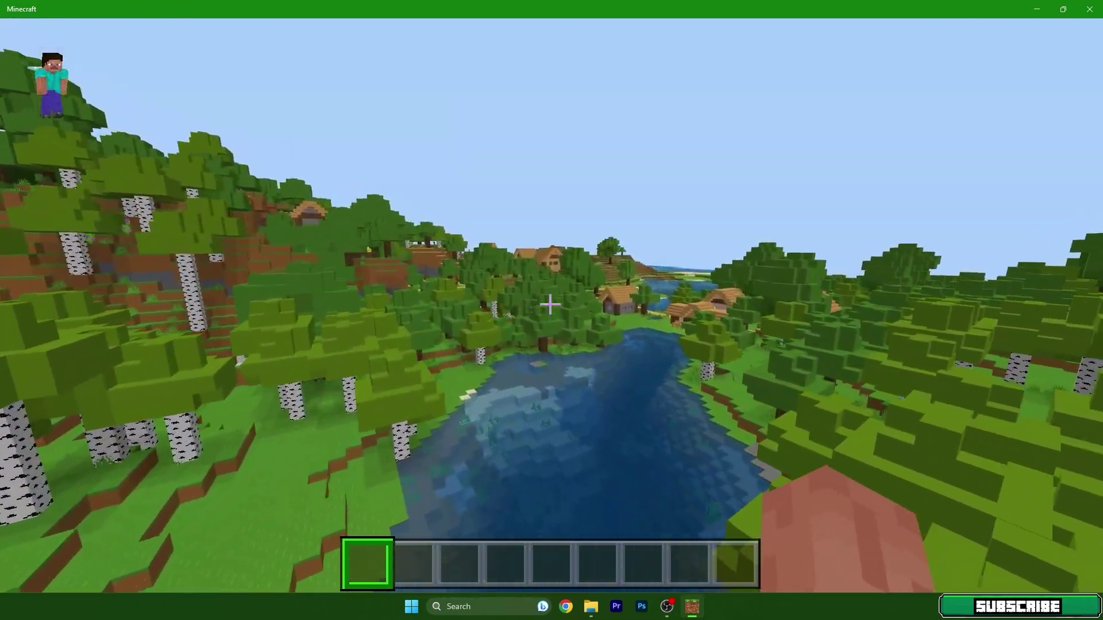
pyautogui.press('w')
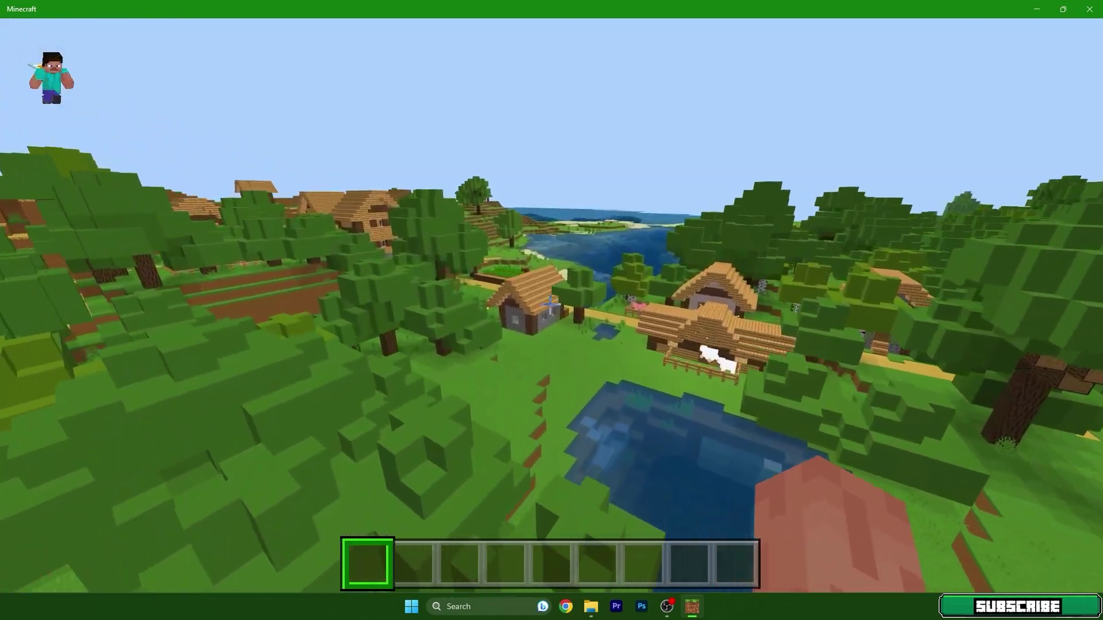
pyautogui.press('w')
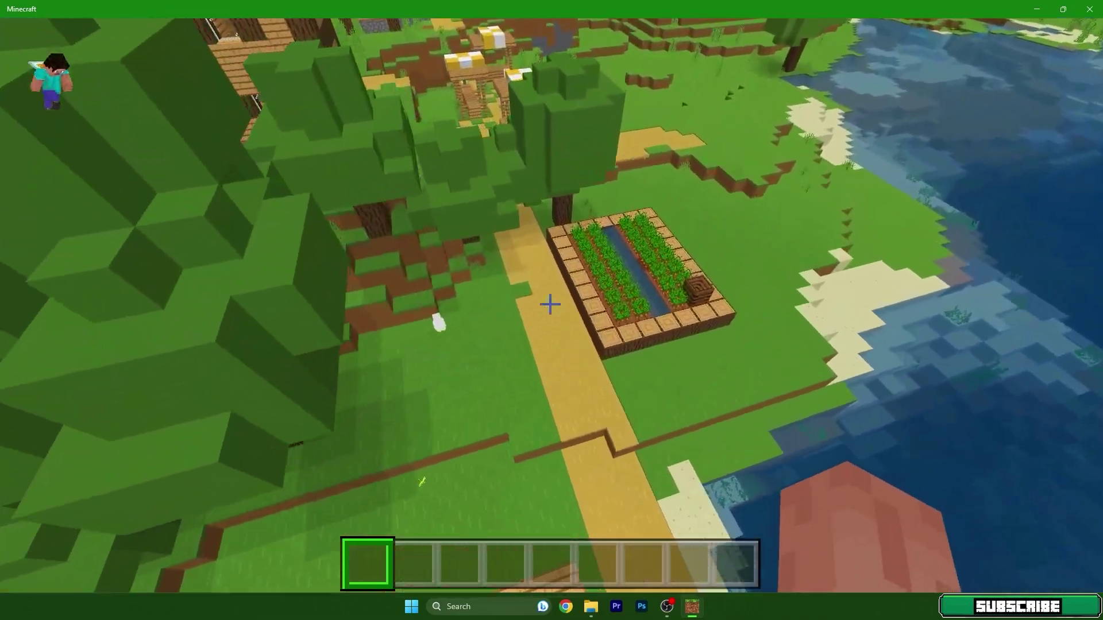
pyautogui.press('shift')
pyautogui.press('w')
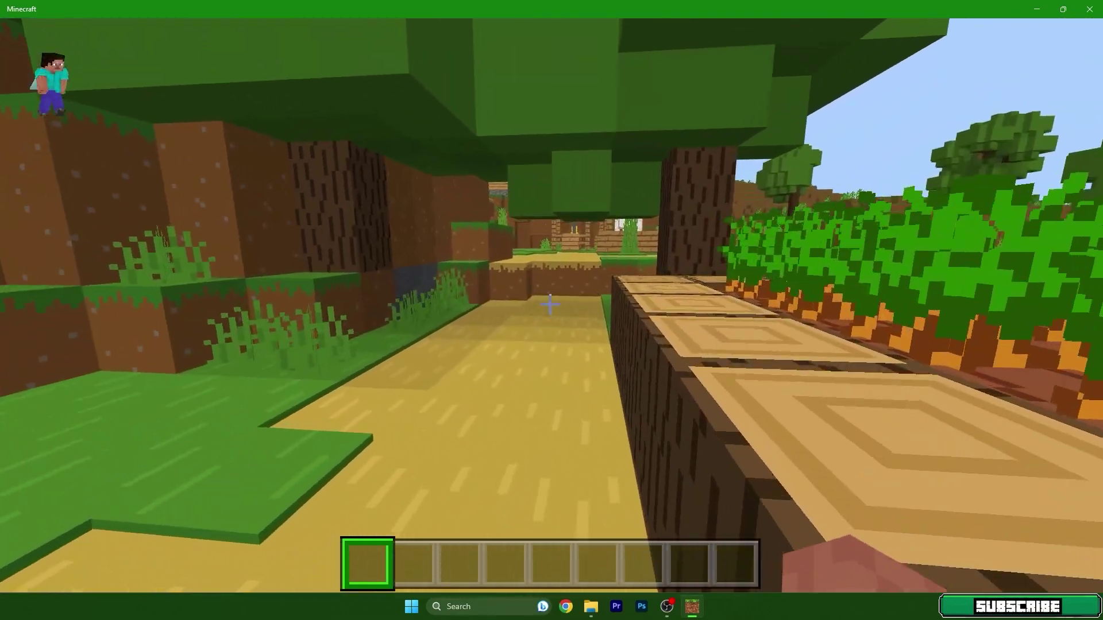
# Walk from the farm through the village market stalls to examine the iron golem, cat and grass block textures
pyautogui.press('space')
pyautogui.press('w')
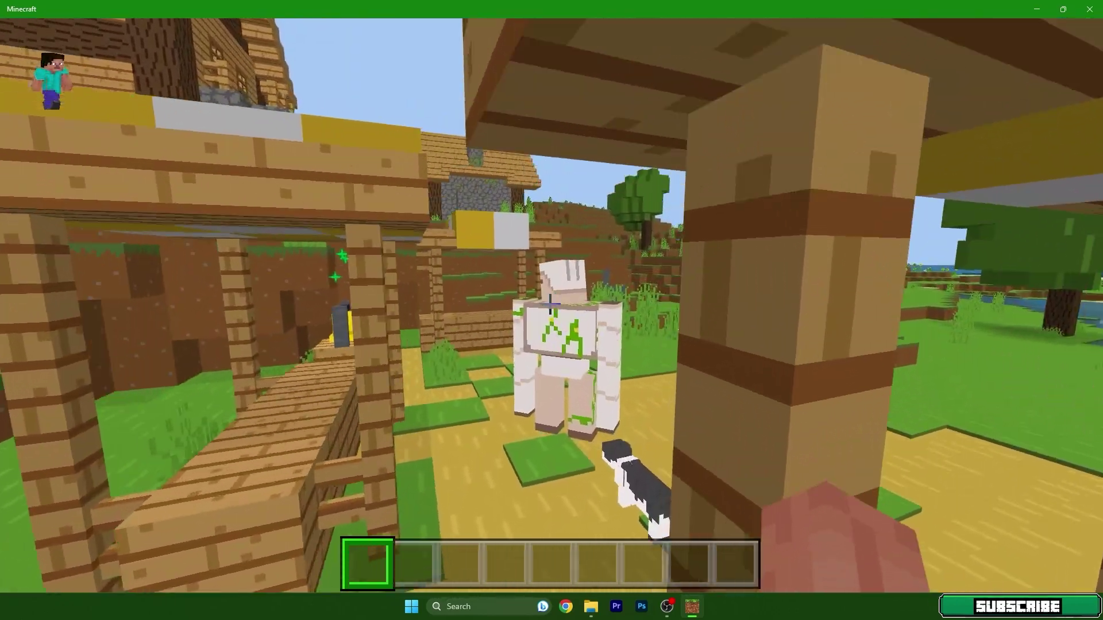
pyautogui.press('w')
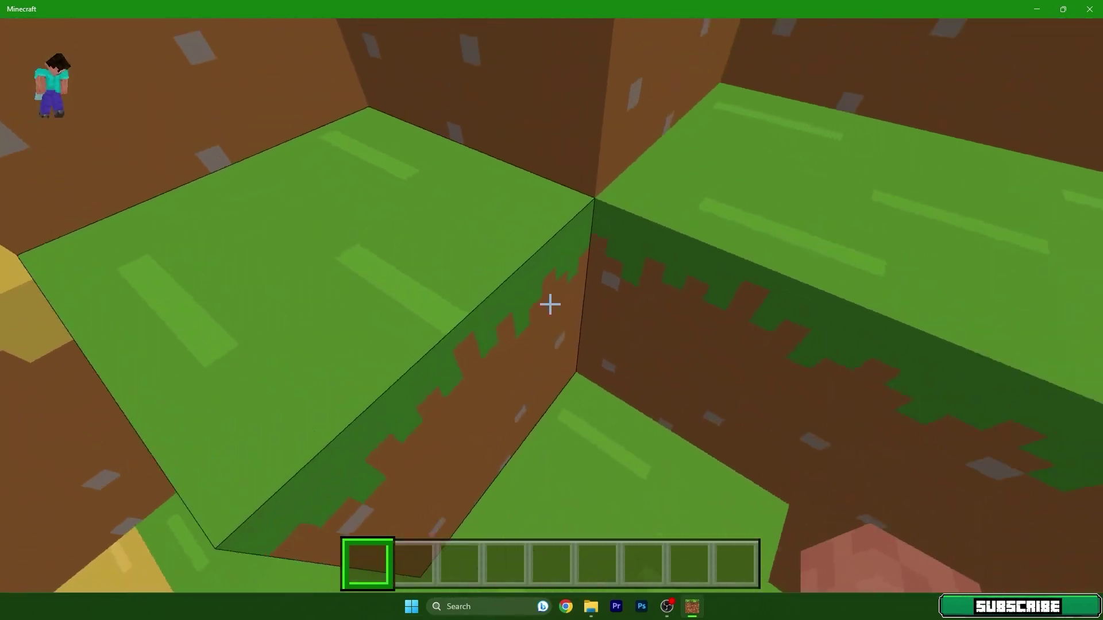
pyautogui.press('w')
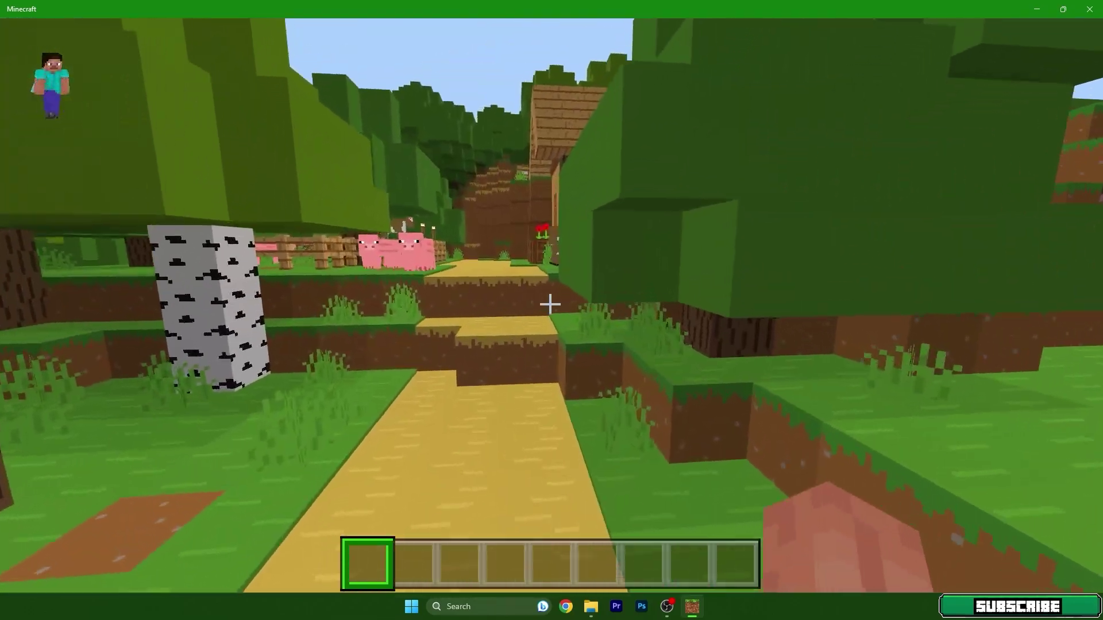
# Follow the village path past the pig pen and wooden houses onto the grassy hillside to examine the textures there
pyautogui.press('space')
pyautogui.press('w')
pyautogui.press('space')
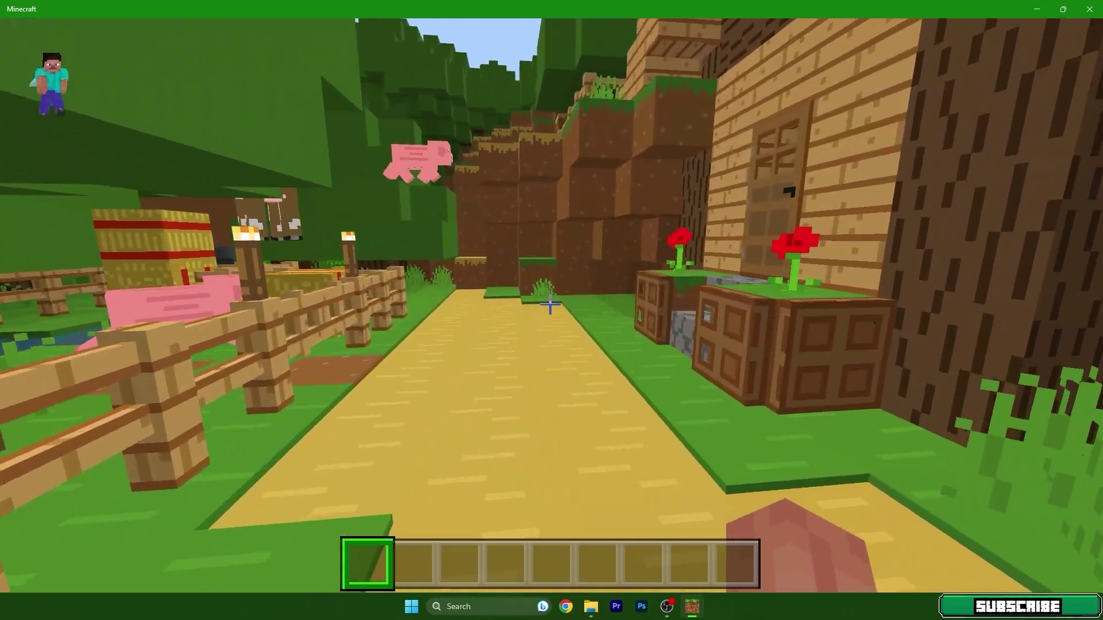
pyautogui.press('w')
pyautogui.press('space')
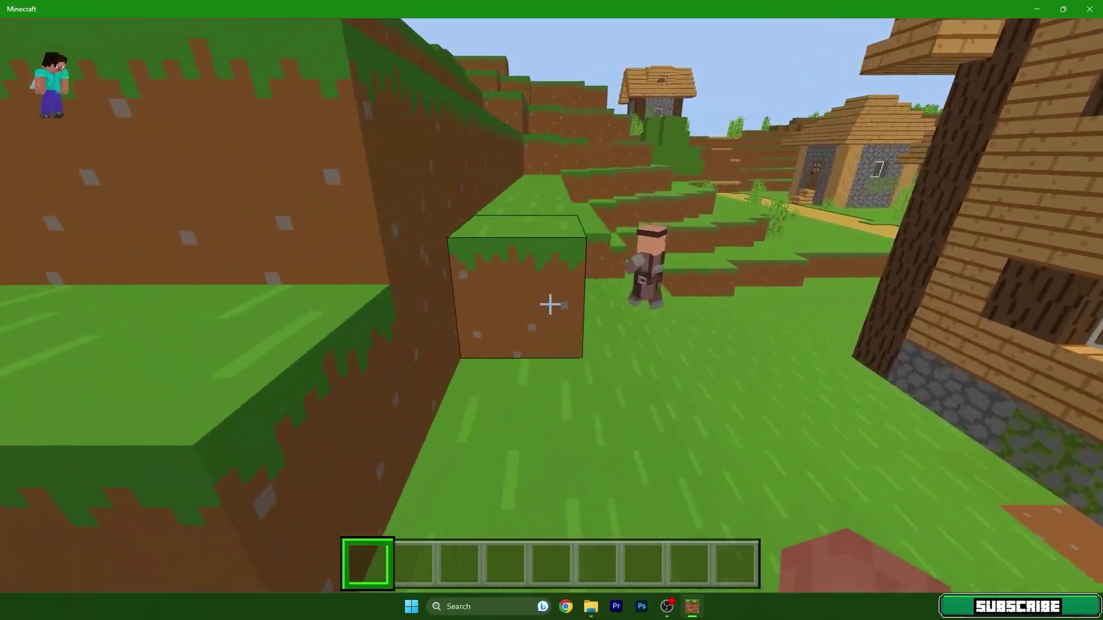
pyautogui.click(550, 305)
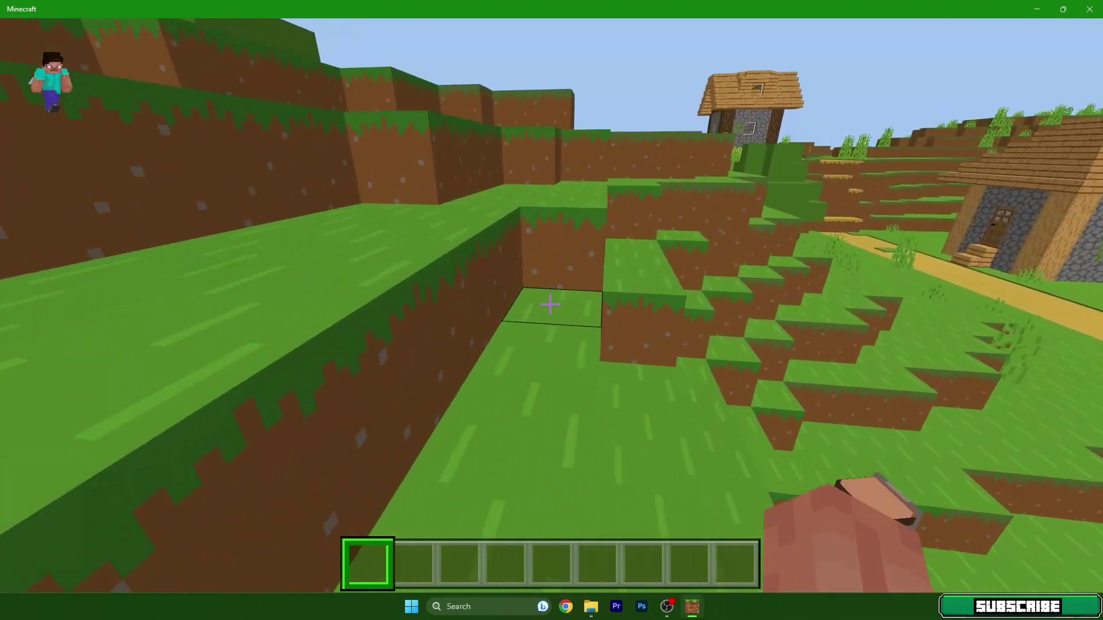